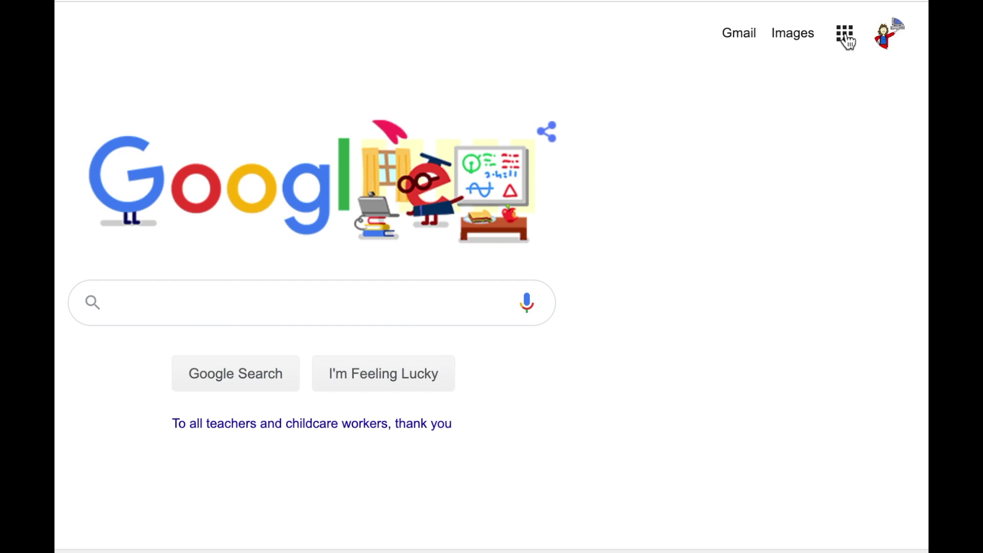
# Step: Browse the Google apps panel (Account, Gmail, Drive, Docs), close it, and reopen it
pyautogui.click(845, 34)
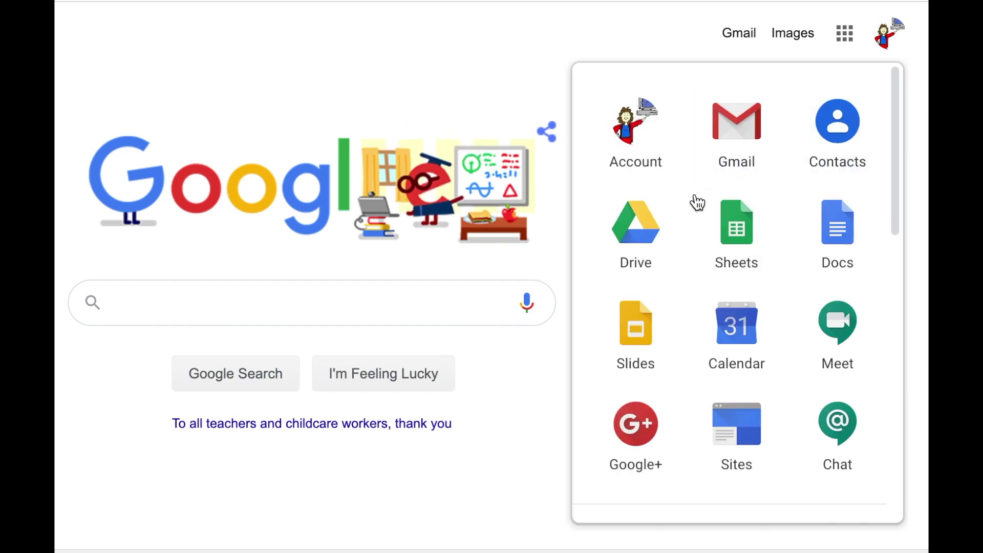
pyautogui.moveTo(897, 149); pyautogui.dragTo(890, 448)
pyautogui.scroll(15, 872, 225)
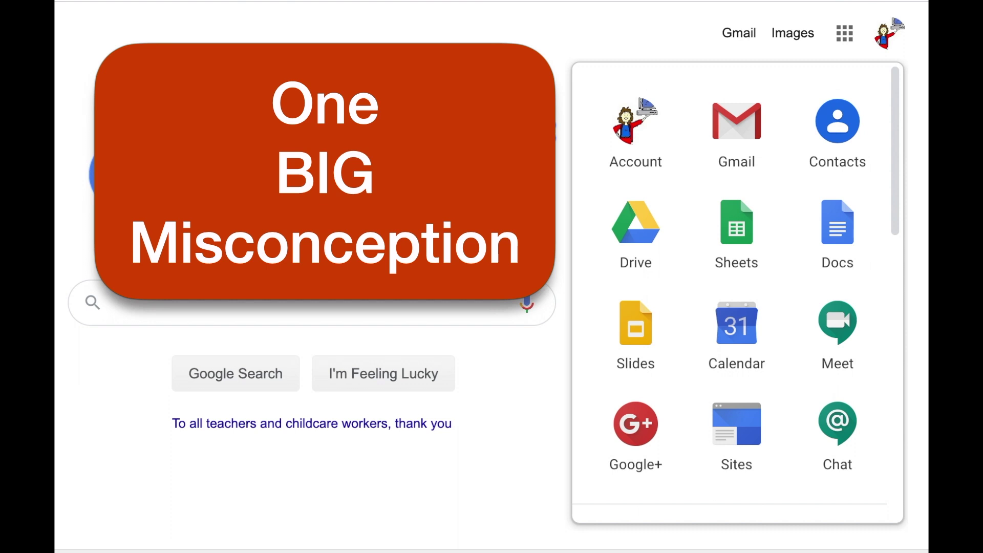
pyautogui.click(555, 79)
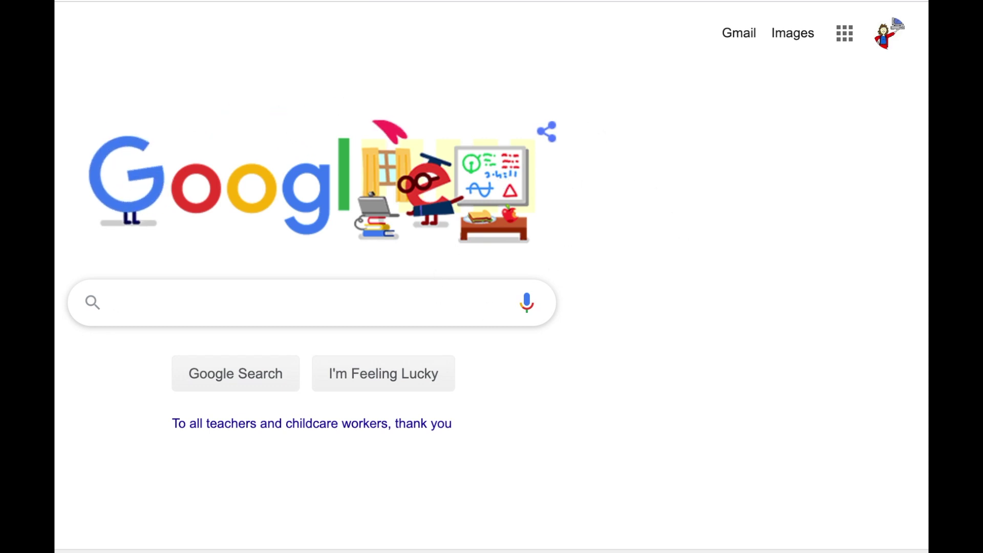
pyautogui.click(844, 34)
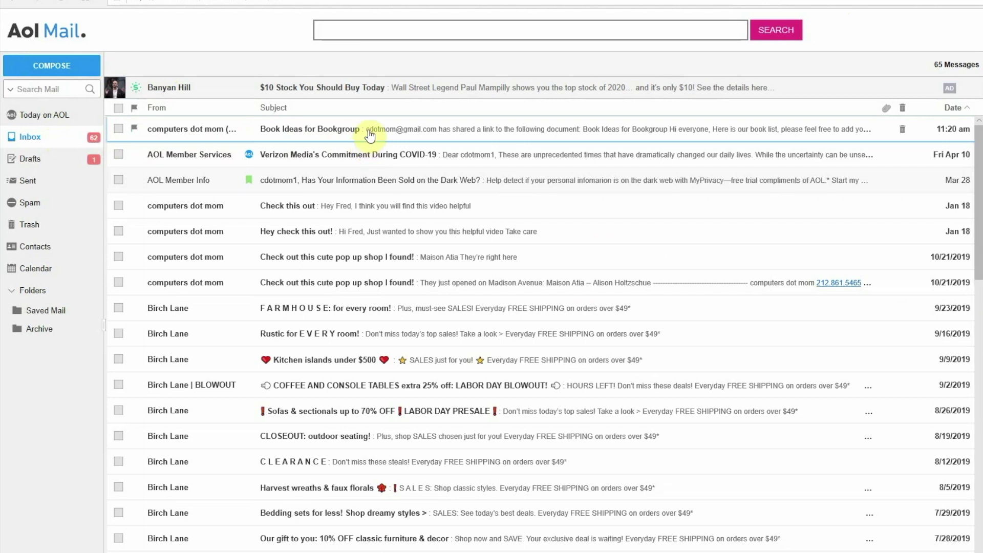
# Step: Open the 'Book Ideas for Bookgroup' email and follow its shared document link
pyautogui.click(369, 132)
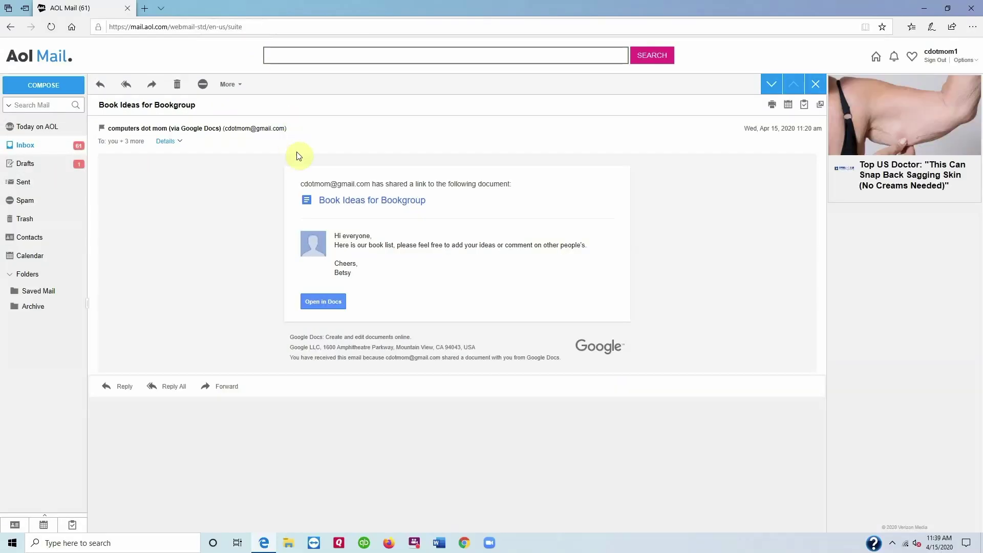
pyautogui.click(335, 303)
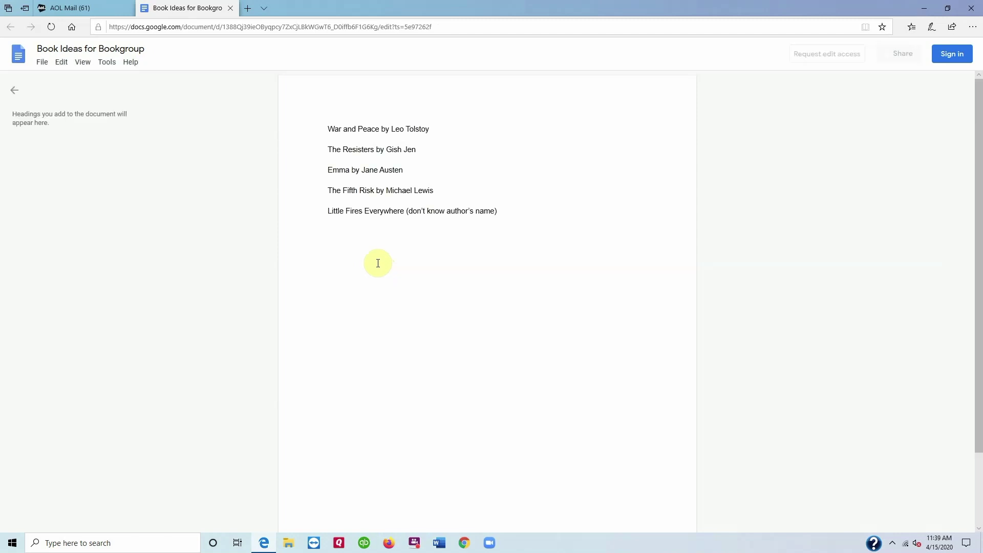
# Step: Start signing in to Google from the shared document's top-right corner
pyautogui.click(952, 53)
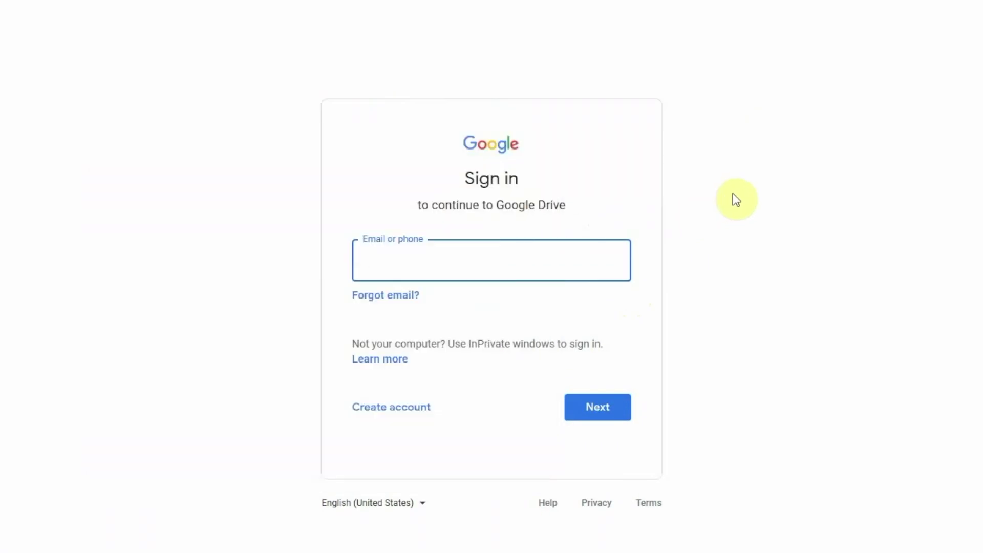
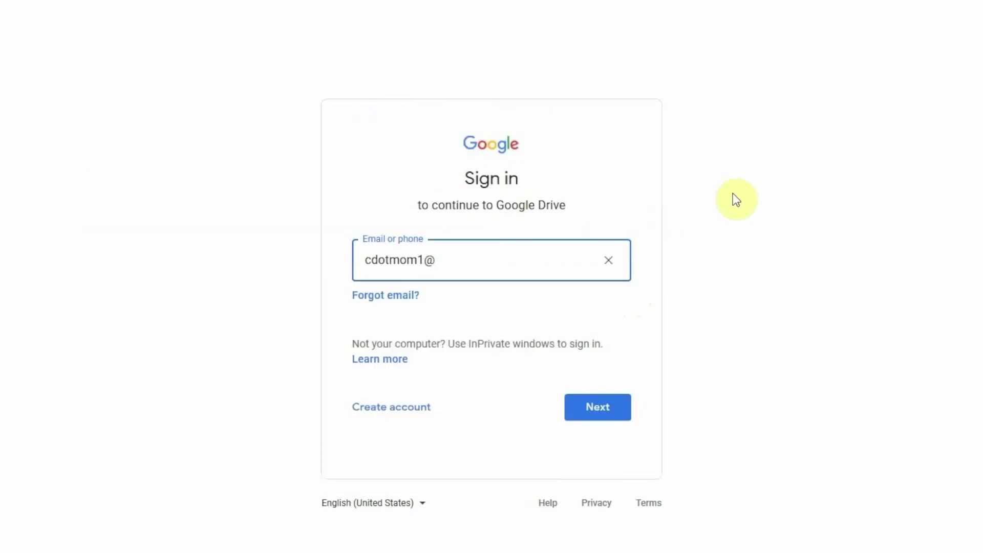
# Step: Try signing in with the AOL e-mail address, then start creating a personal Google account
pyautogui.click(586, 410)
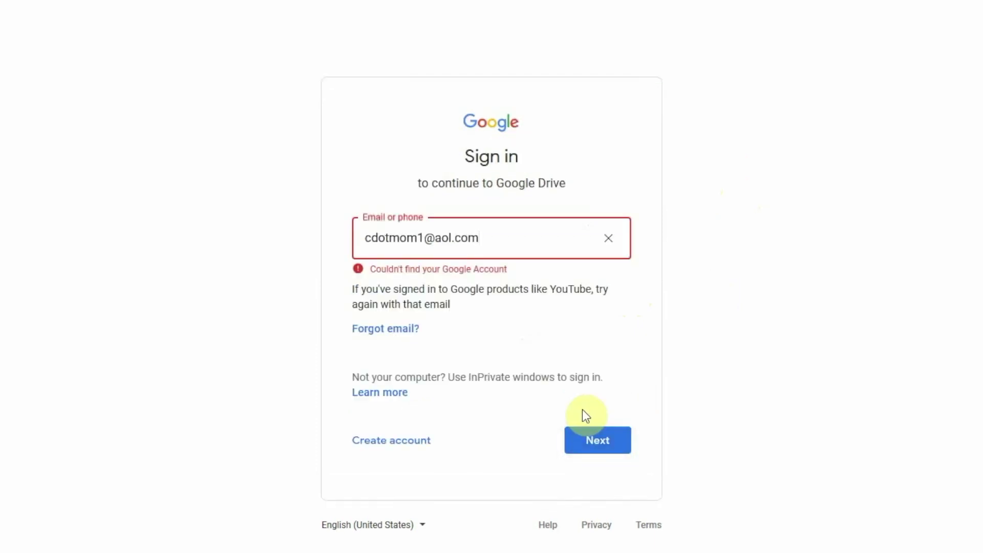
pyautogui.click(409, 441)
pyautogui.click(423, 484)
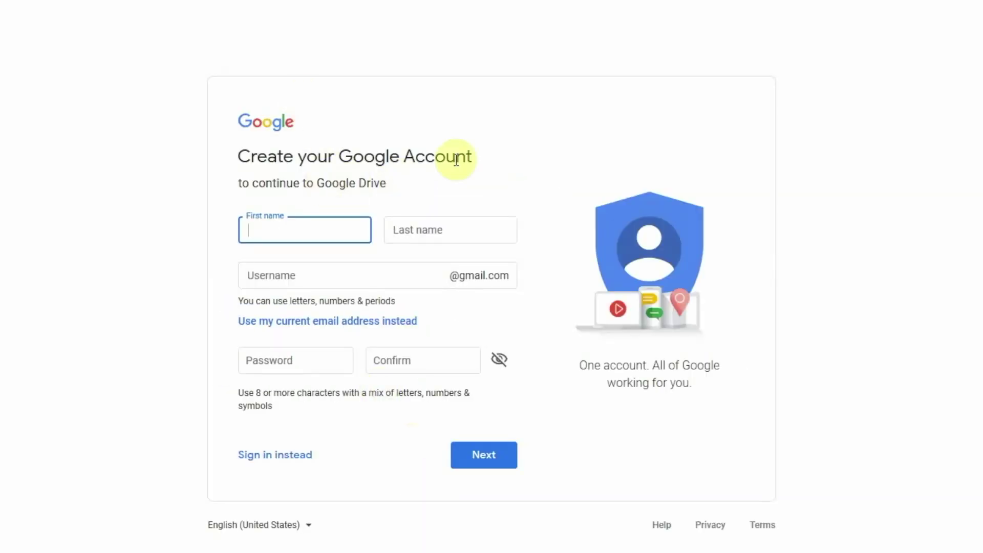
# Step: Enter the user's name, use the existing AOL e-mail address, set a password, and submit
pyautogui.write('d')
pyautogui.press('Tab')
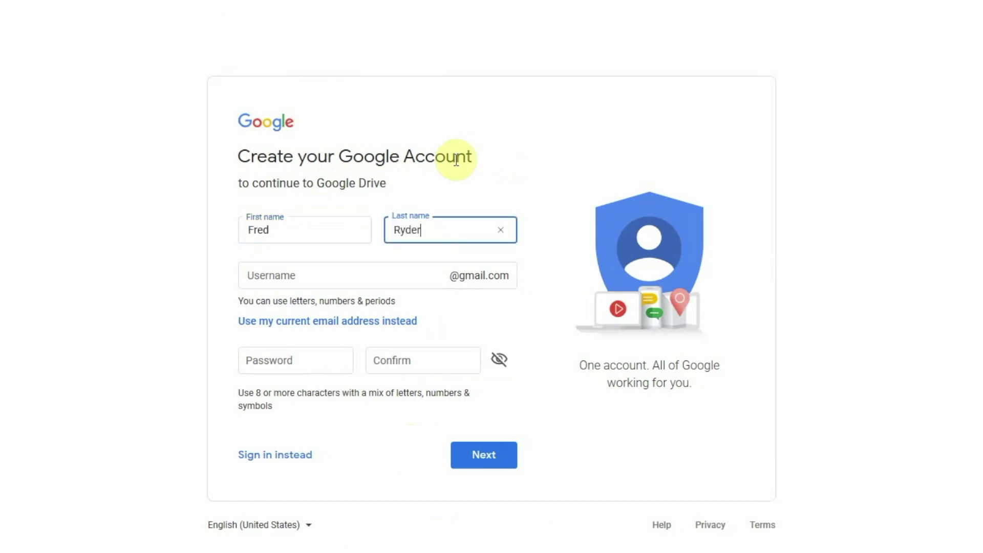
pyautogui.click(397, 323)
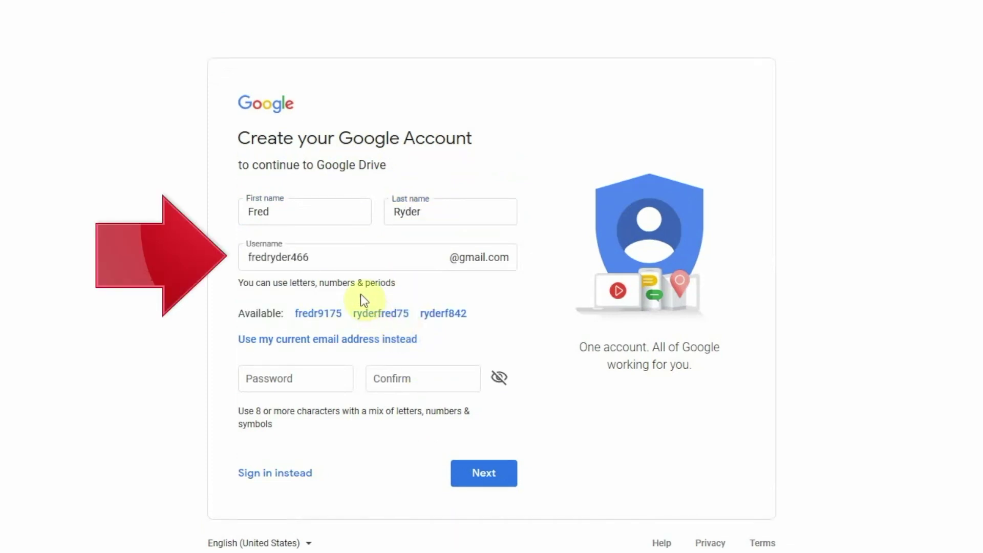
pyautogui.click(318, 339)
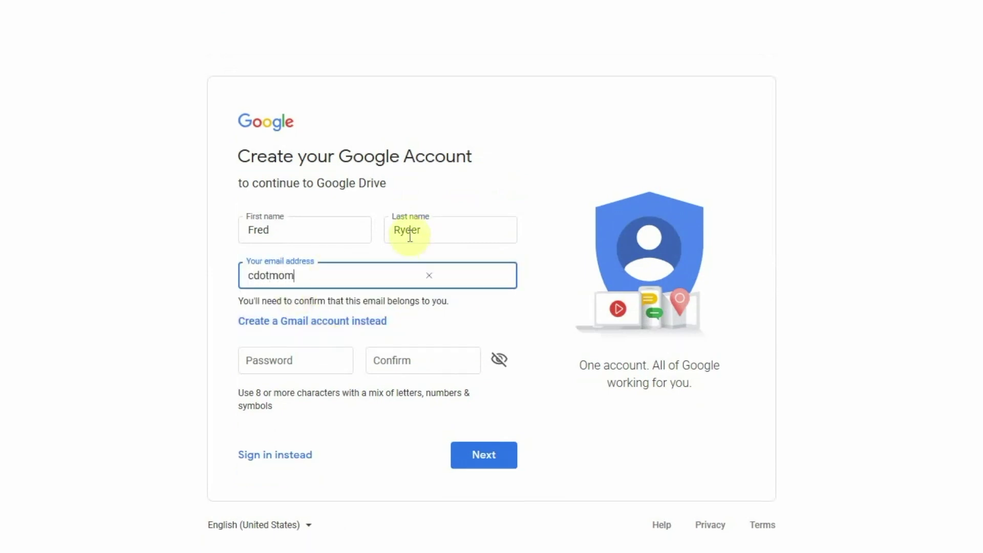
pyautogui.press('Tab')
pyautogui.press('Tab')
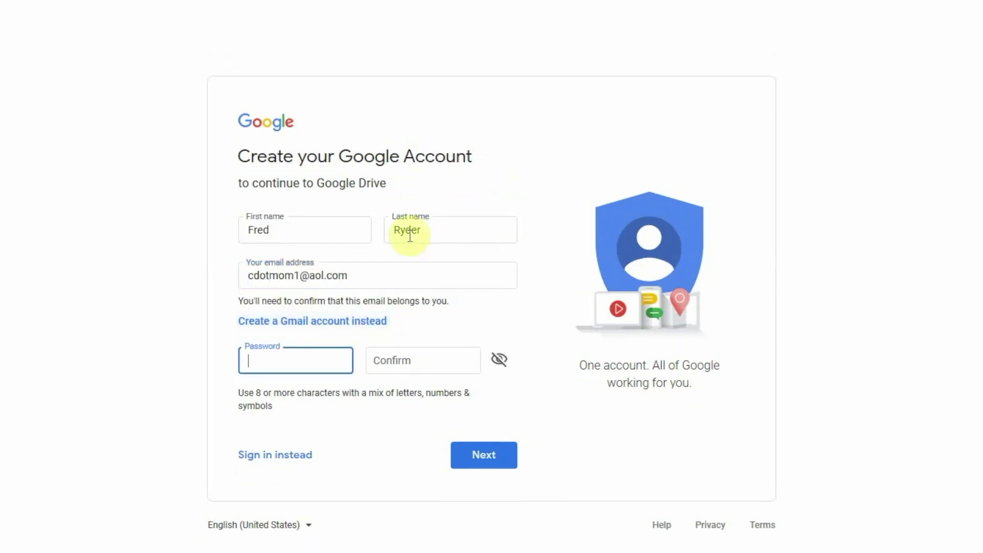
pyautogui.press('Tab')
pyautogui.write('*************')
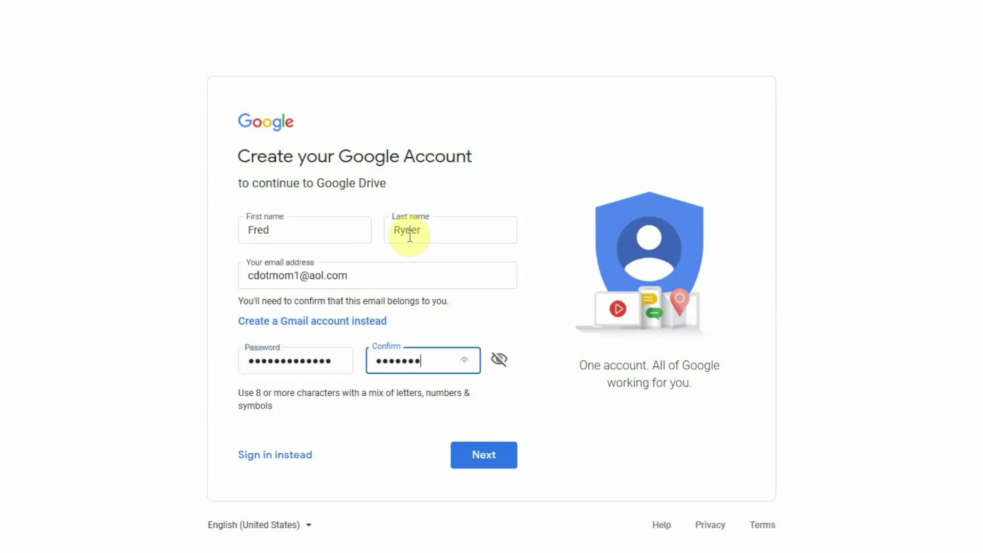
pyautogui.click(477, 460)
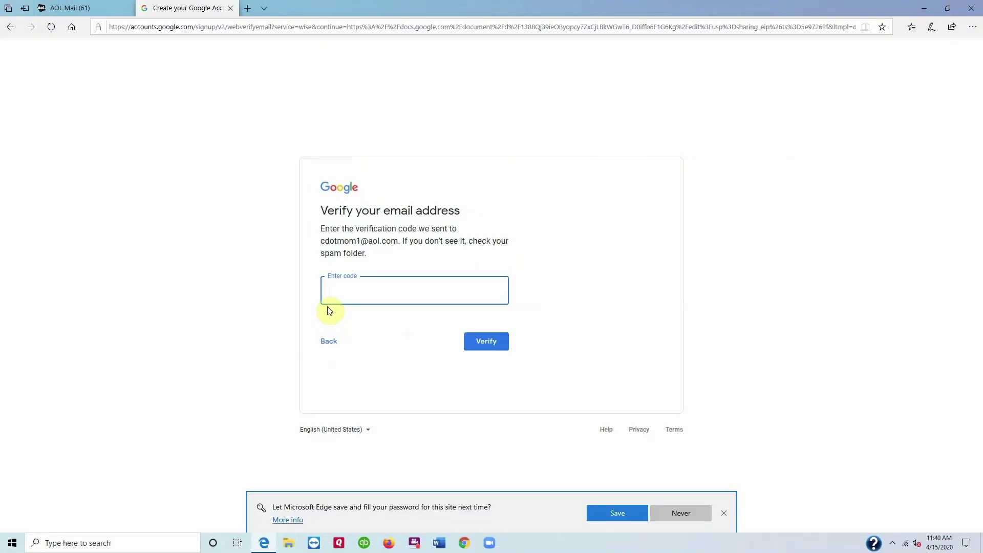
# Step: Copy the verification code from Google's verify-your-email message in AOL Mail
pyautogui.click(85, 13)
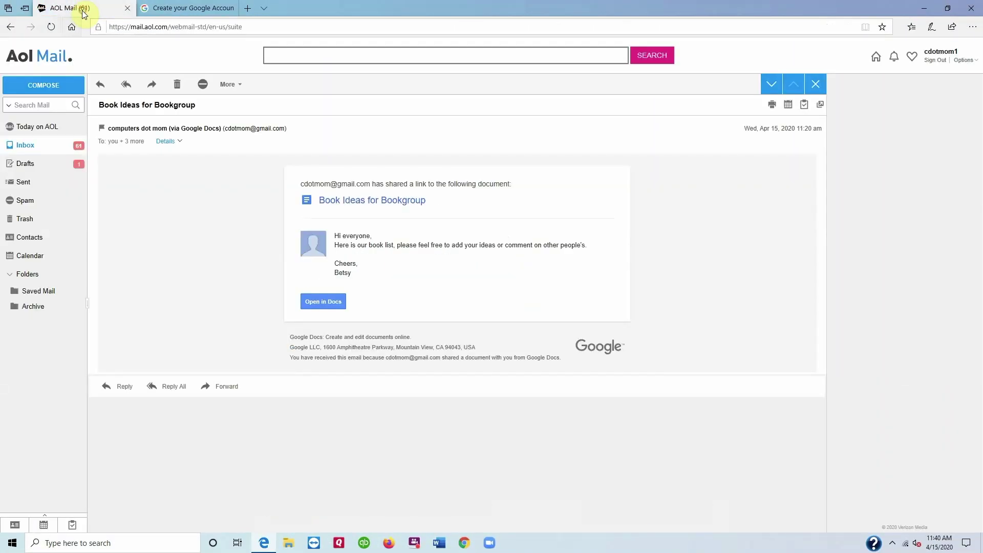
pyautogui.click(35, 149)
pyautogui.click(262, 143)
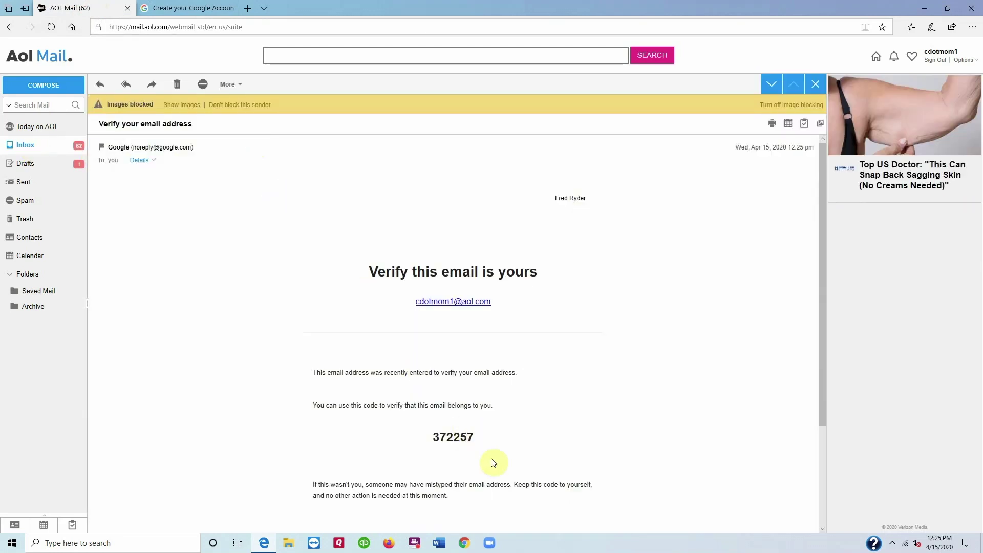
pyautogui.doubleClick(453, 438)
pyautogui.rightClick(452, 437)
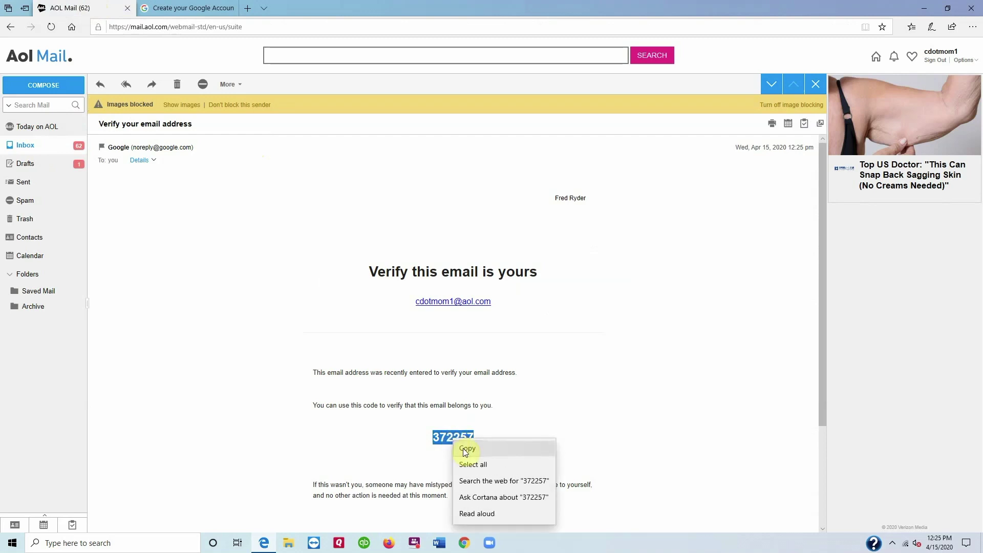
pyautogui.click(466, 448)
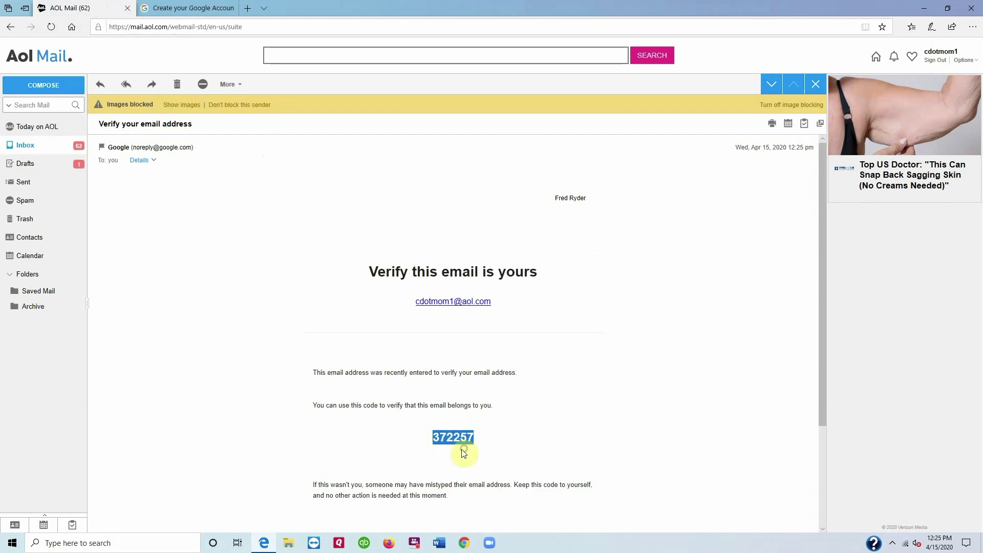
# Step: Paste the code into Google's Enter code field and verify it
pyautogui.click(182, 6)
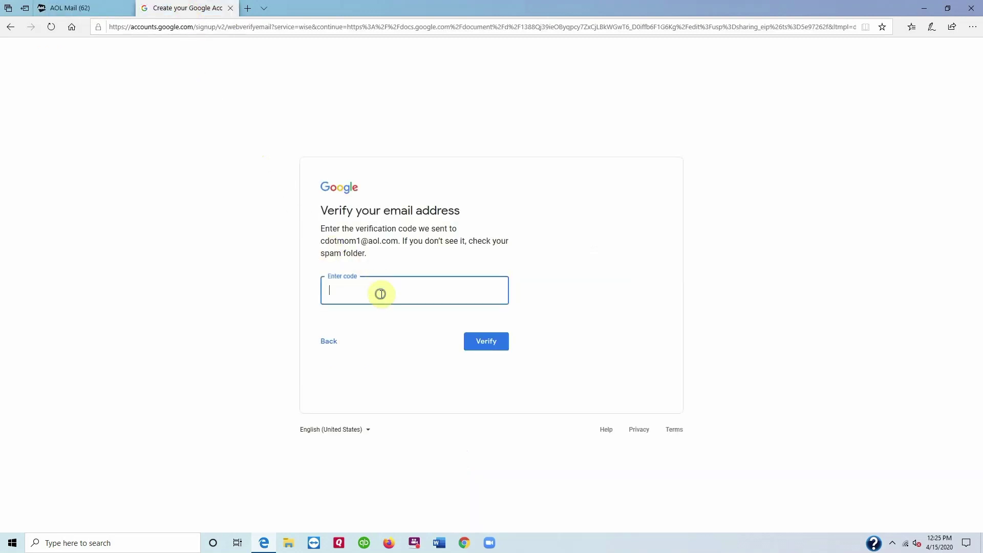
pyautogui.rightClick(380, 294)
pyautogui.click(392, 305)
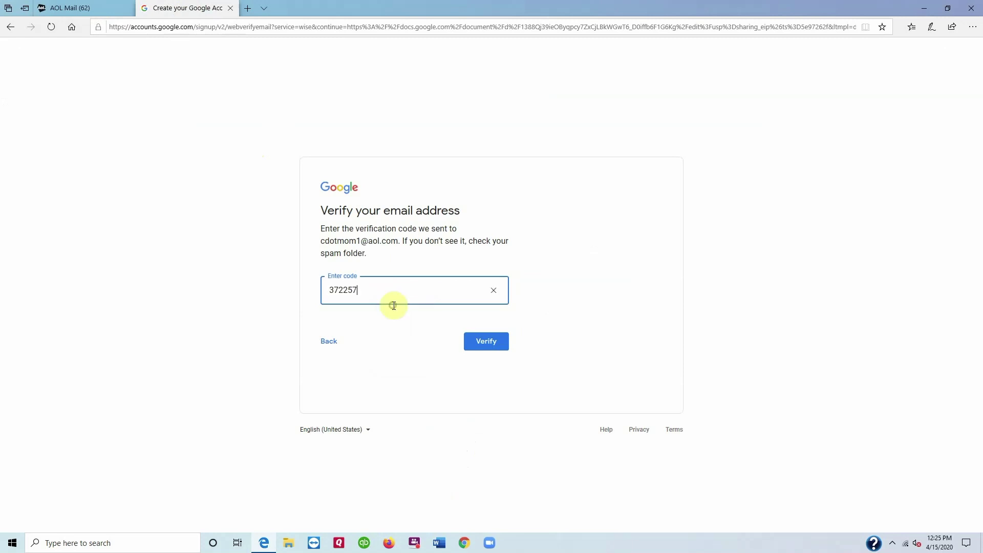
pyautogui.click(491, 344)
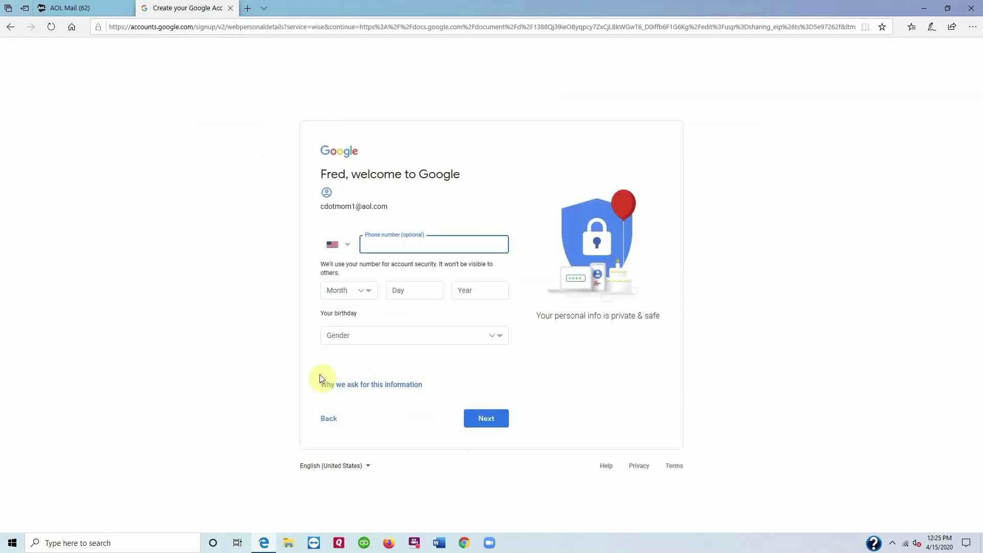
# Step: Set the birthday to February 14 and fill in the birth year
pyautogui.click(363, 297)
pyautogui.click(351, 302)
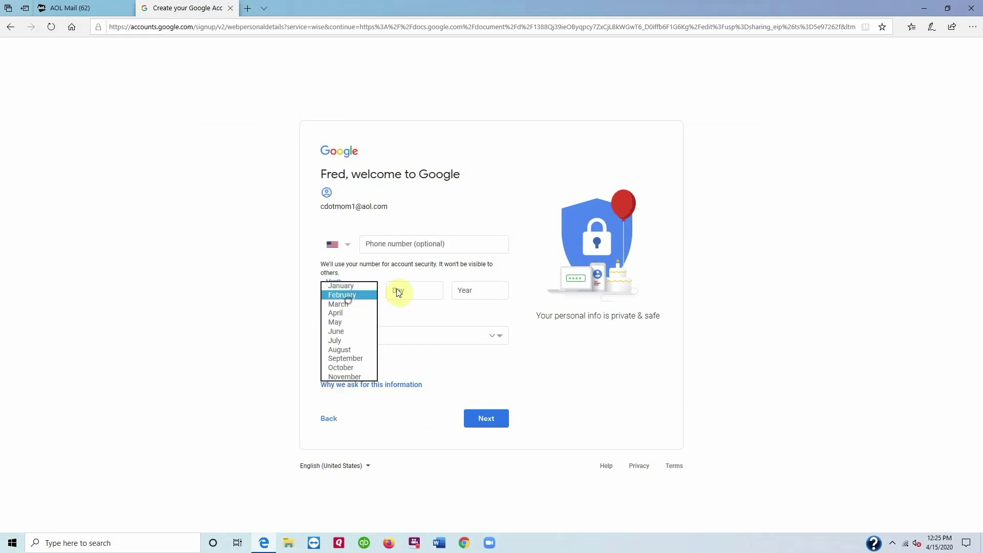
pyautogui.click(399, 289)
pyautogui.write('14')
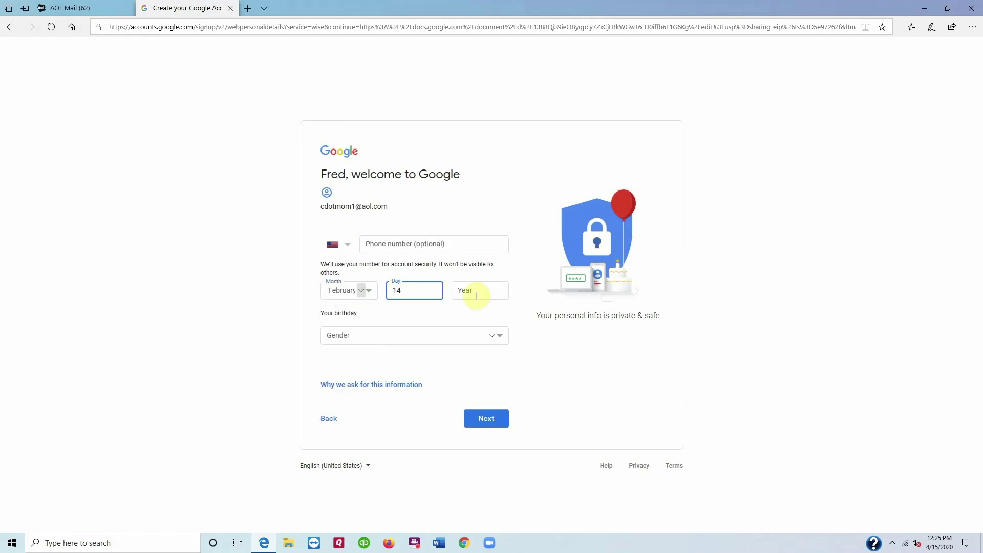
pyautogui.click(477, 294)
pyautogui.press('Tab')
# Step: Set gender to Rather not say, continue, and agree to the terms
pyautogui.click(409, 338)
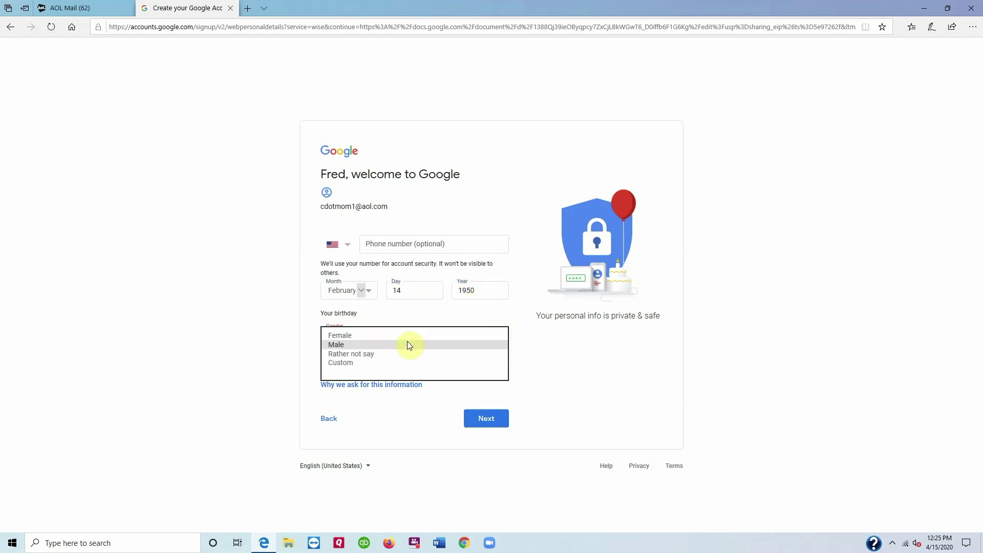
pyautogui.click(401, 354)
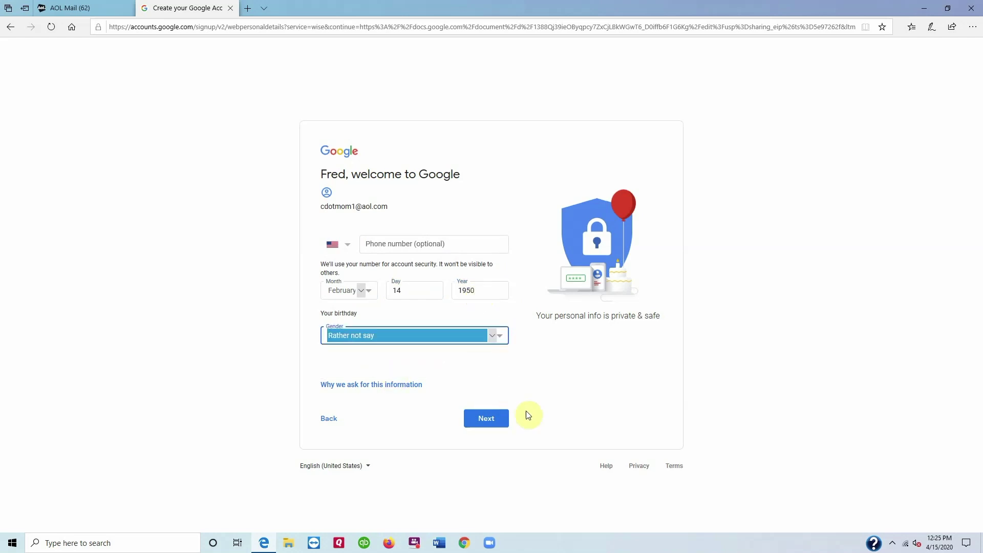
pyautogui.click(486, 422)
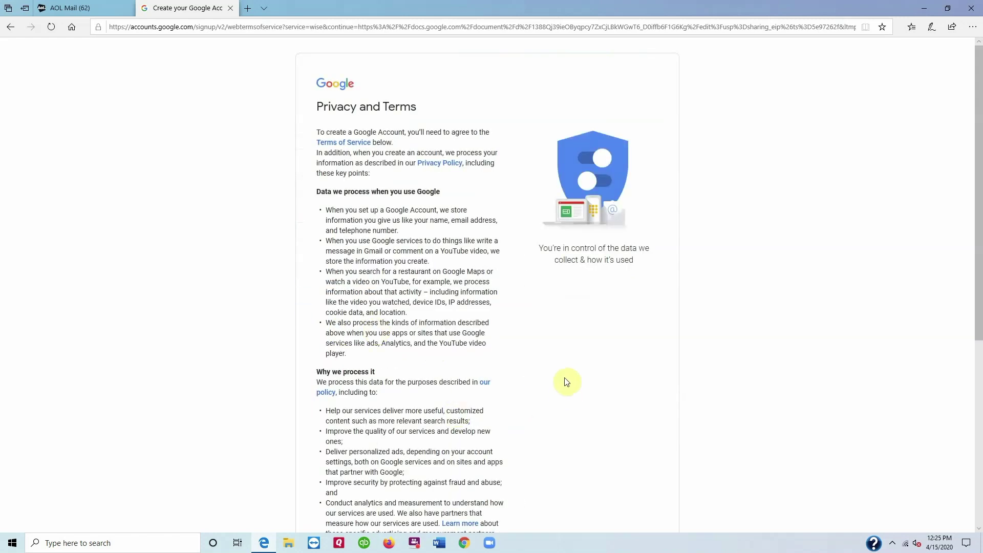
pyautogui.scroll(-5, 555, 374)
pyautogui.click(482, 479)
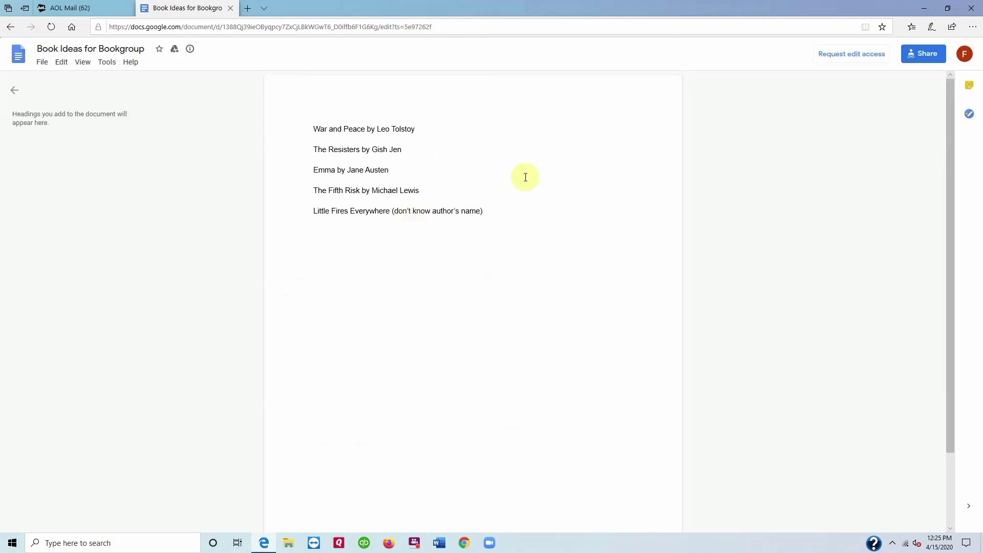
# Step: Request edit access on the document with the note 'I have'
pyautogui.click(858, 56)
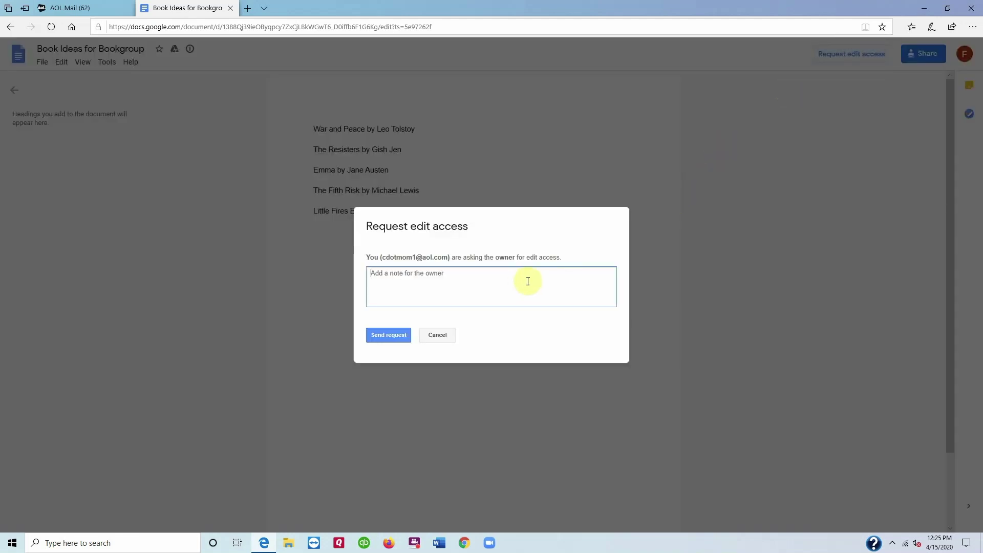
pyautogui.write('I have ideas!')
pyautogui.click(387, 339)
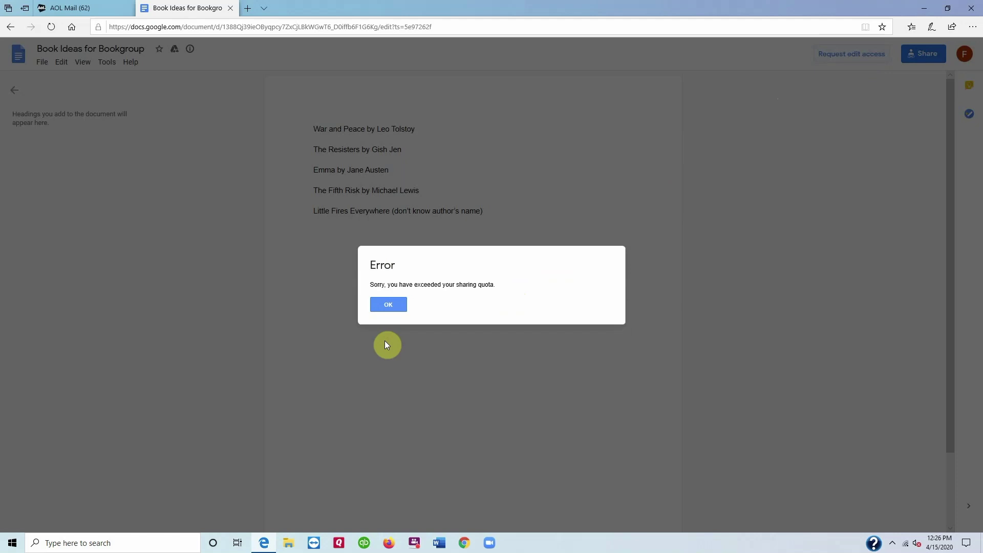
# Step: Dismiss the sharing-quota error, cancel, and open the document from the AOL invitation email
pyautogui.click(389, 306)
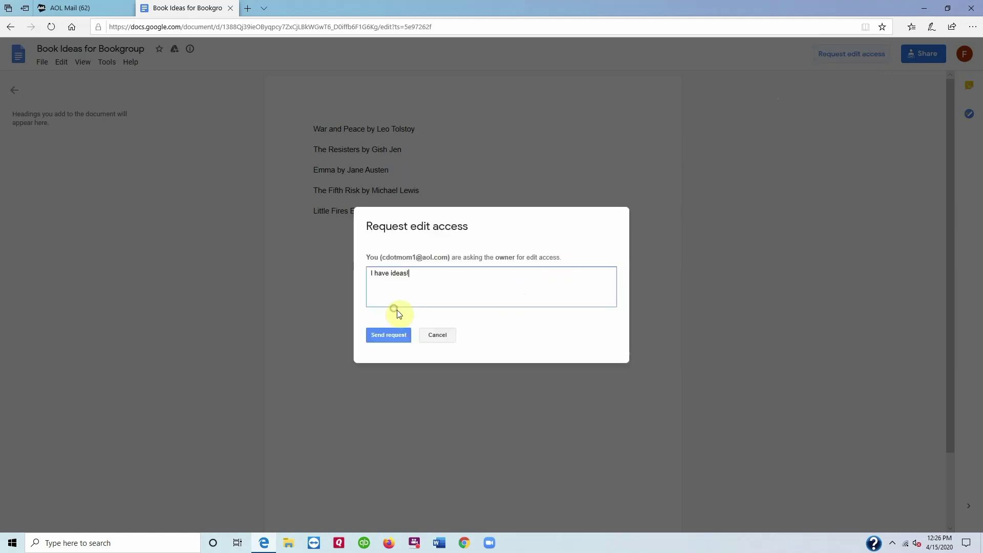
pyautogui.click(450, 336)
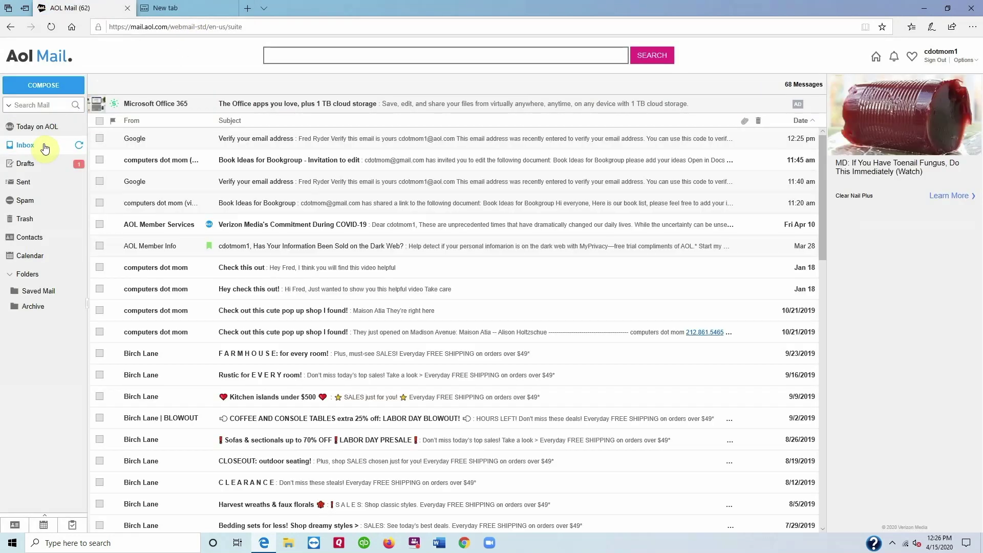
pyautogui.click(309, 161)
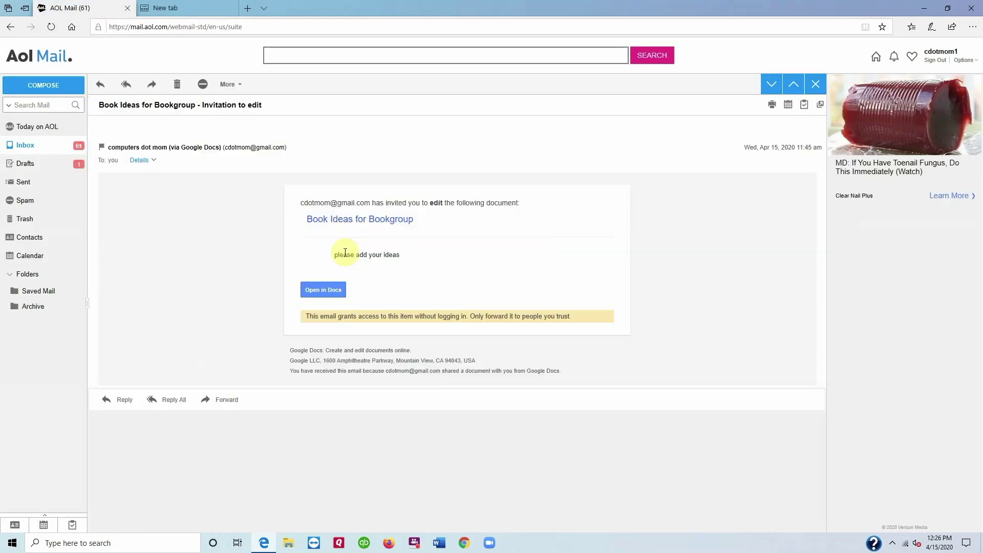
pyautogui.click(326, 285)
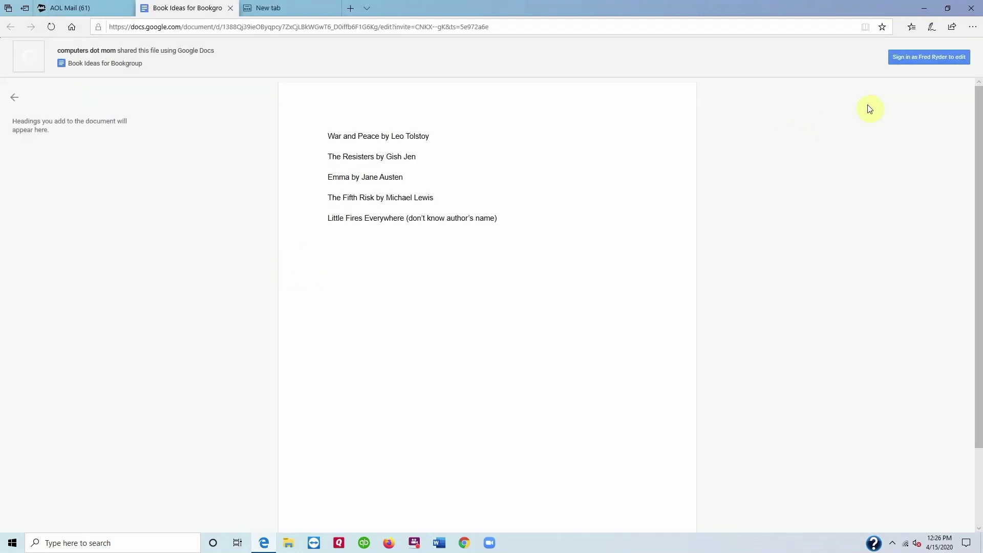
# Step: Sign in to edit and add a new line 'A Heartbreaking Work of Staggering' below the last title
pyautogui.click(950, 56)
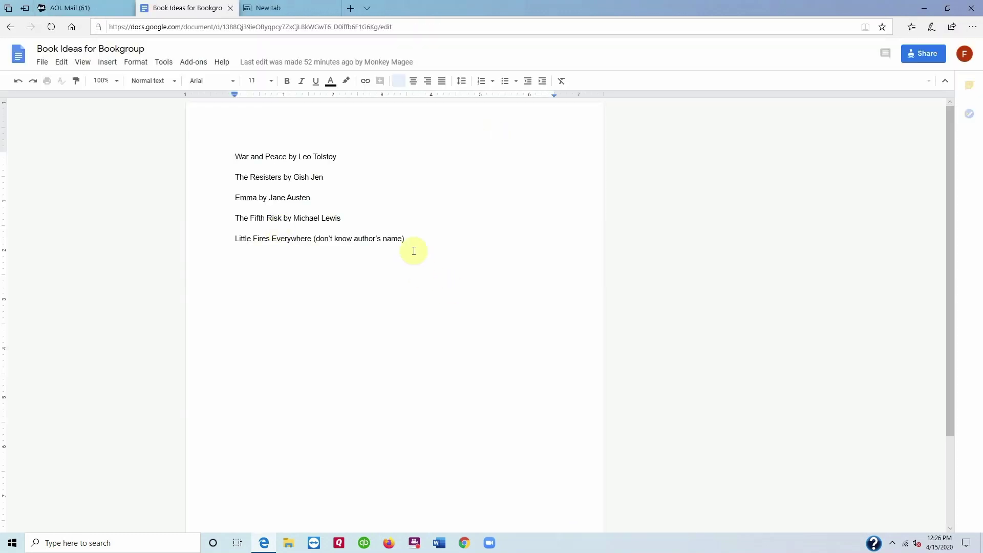
pyautogui.click(414, 236)
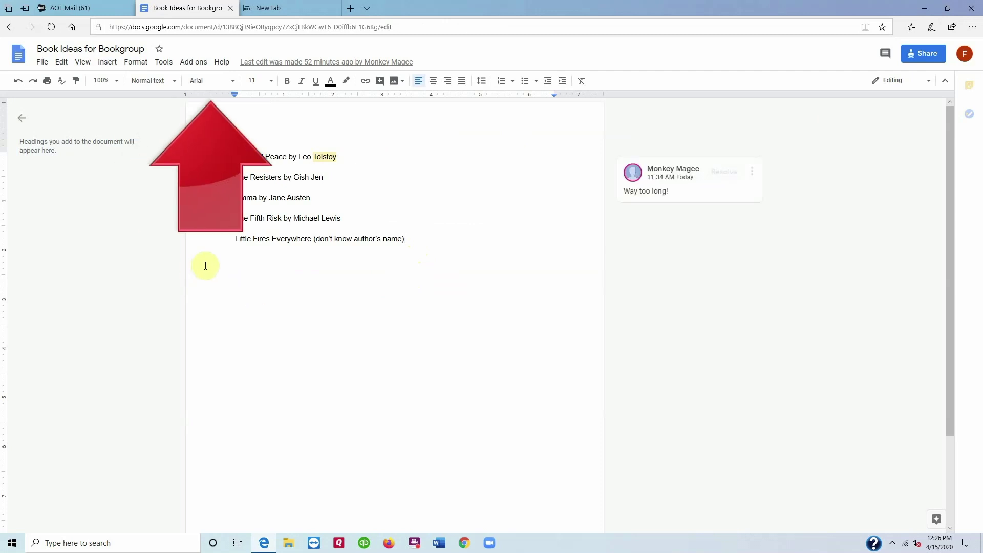
pyautogui.press('Return')
pyautogui.write('A He')
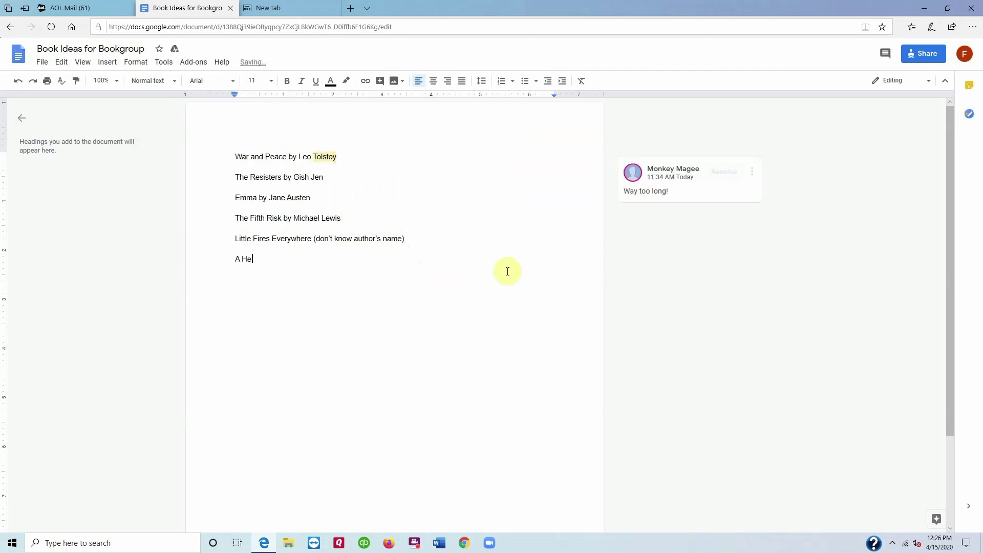
pyautogui.write('artbreaking Work of S')
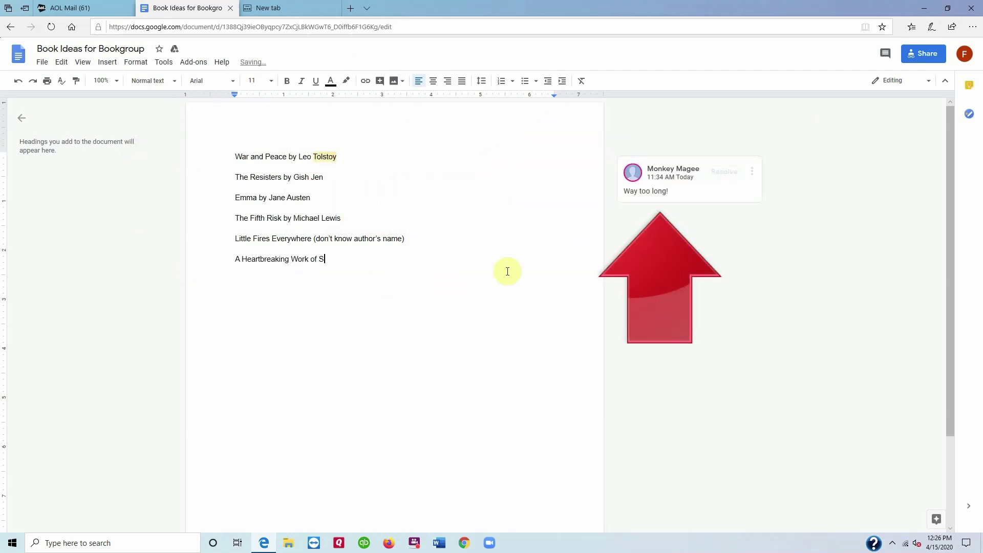
pyautogui.write('taggering Genius by Dave Eggers')
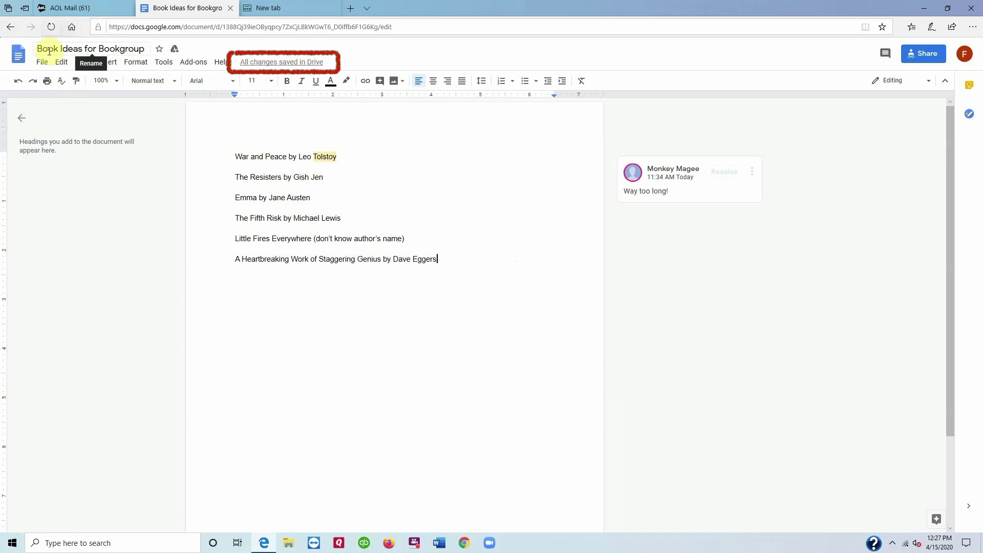
# Step: Close the Docs and empty tabs, recheck the shared doc from the inbox, then open a Google homepage tab
pyautogui.click(230, 8)
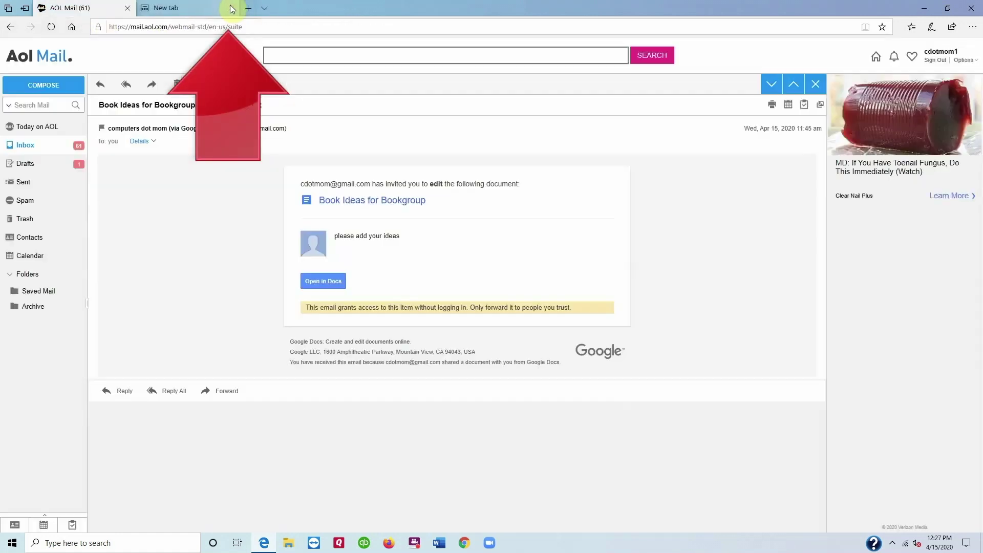
pyautogui.click(229, 8)
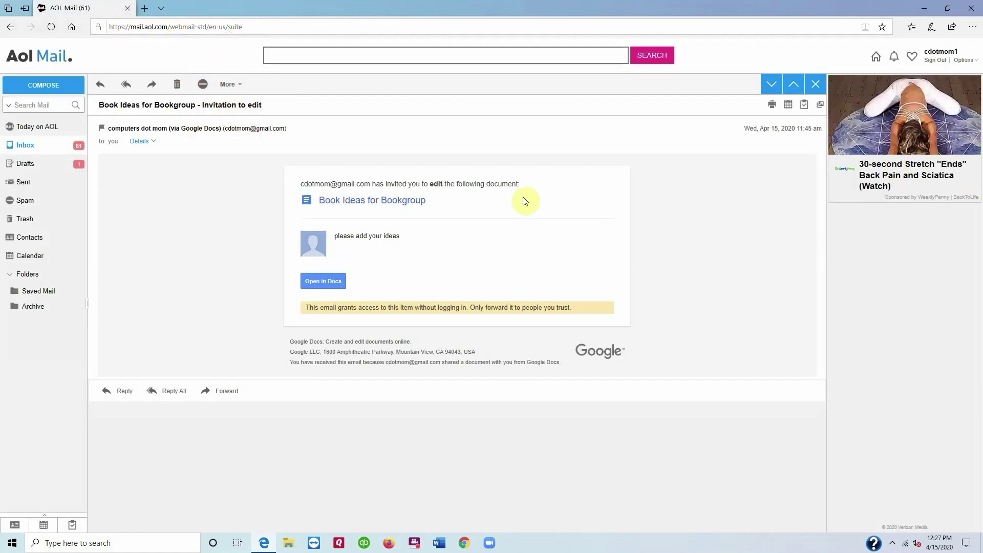
pyautogui.click(27, 149)
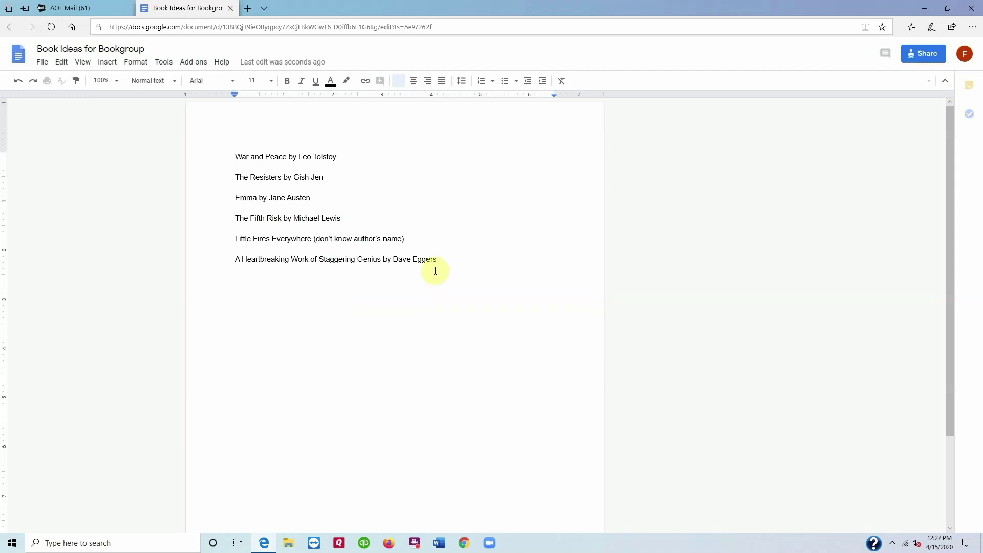
pyautogui.click(230, 8)
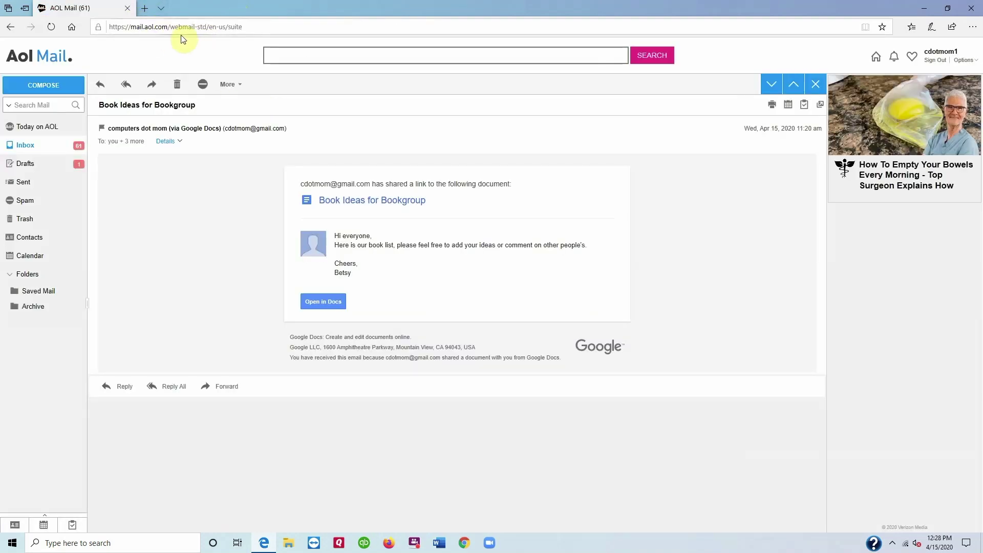
pyautogui.click(152, 11)
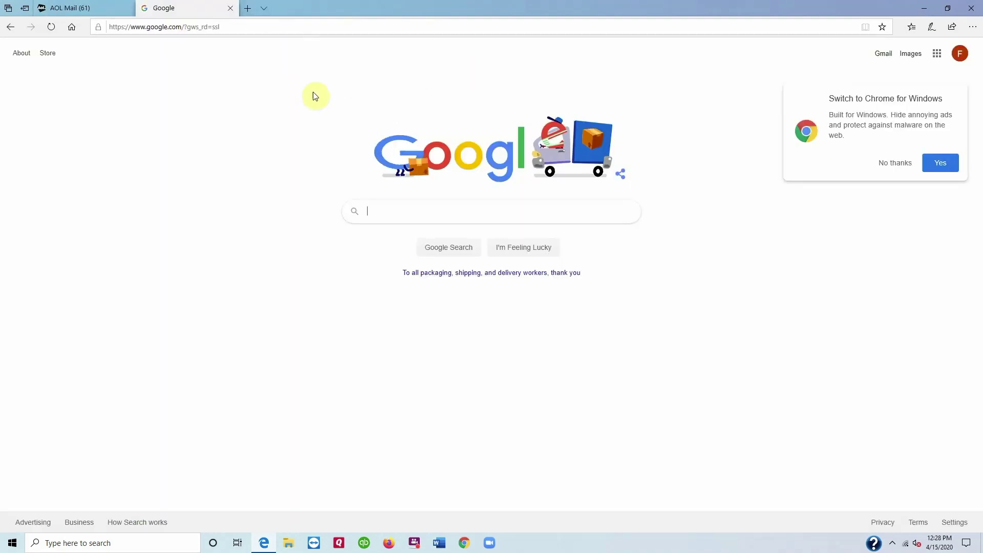
# Step: Decline the Chrome suggestion and go to Google Docs through the Google apps launcher
pyautogui.click(896, 163)
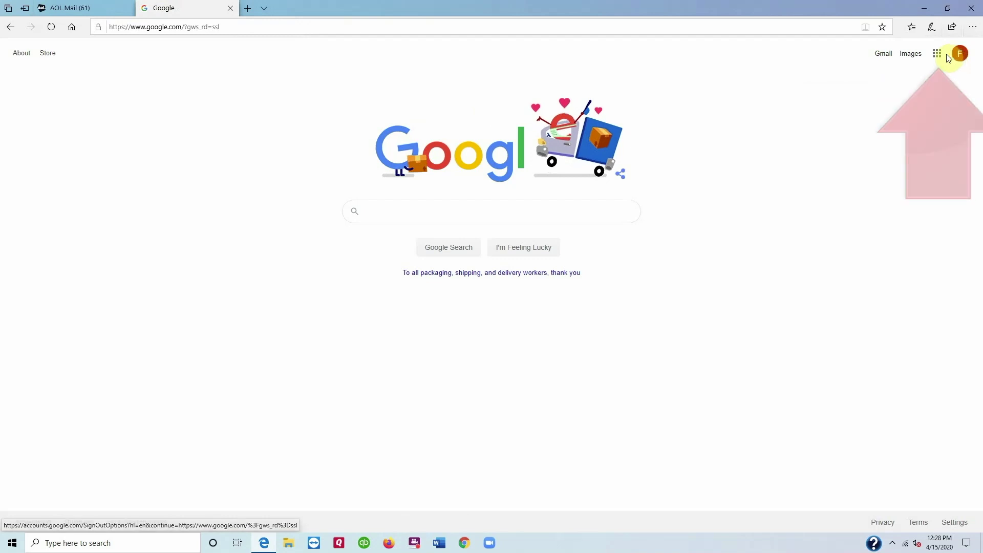
pyautogui.click(937, 53)
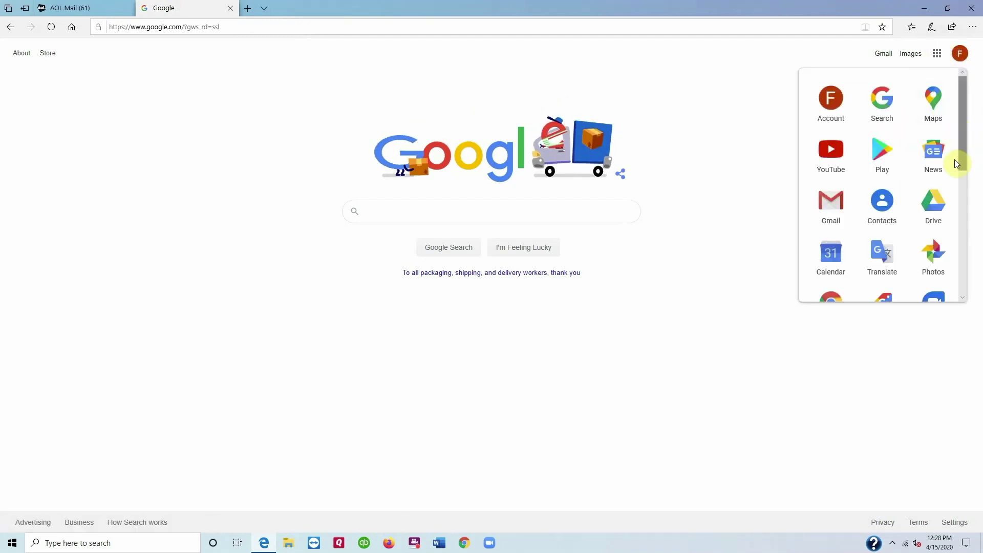
pyautogui.moveTo(964, 157); pyautogui.dragTo(975, 253)
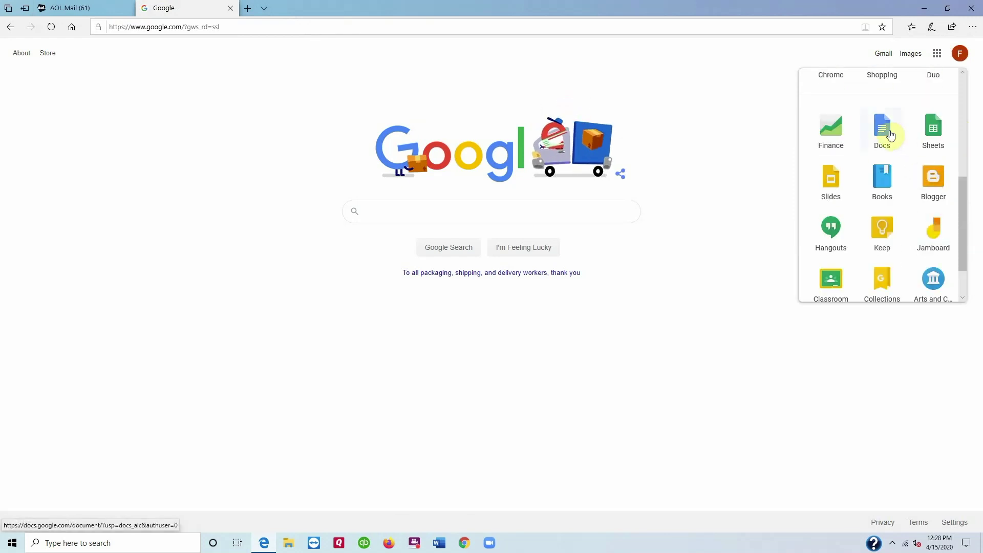
pyautogui.click(883, 131)
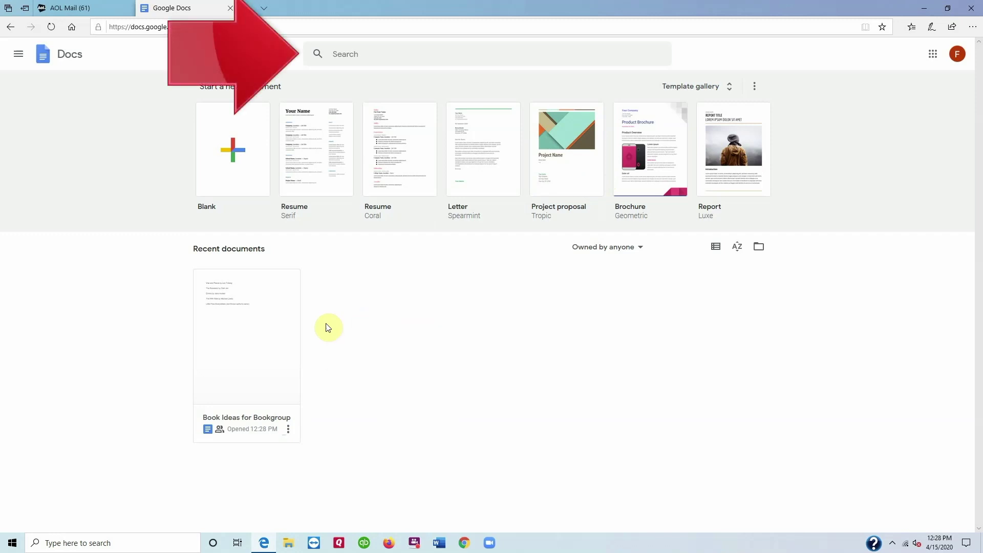
# Step: Reopen 'Book Ideas for Bookgroup' from Recent documents
pyautogui.click(276, 329)
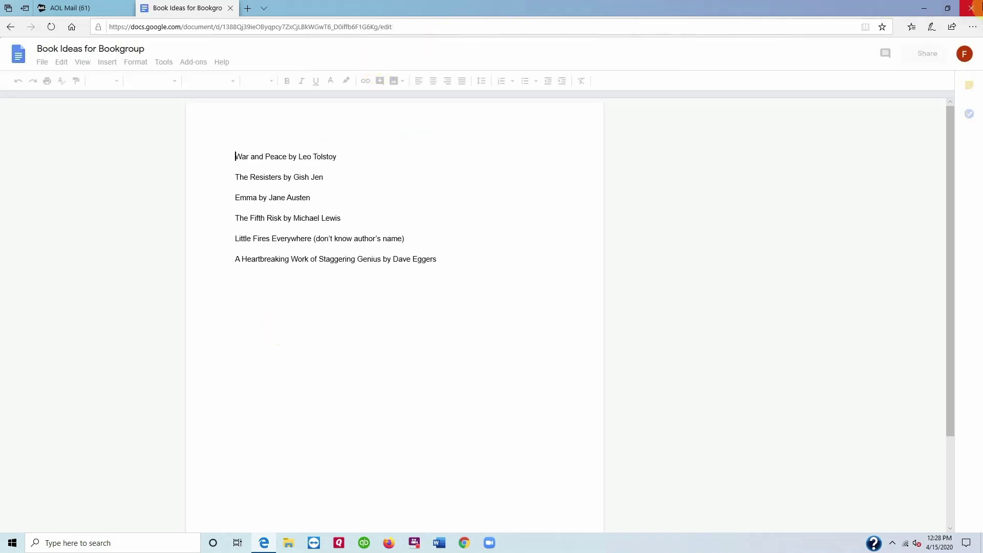
# Step: Close the browser window, bringing up the close-all-tabs confirmation
pyautogui.click(977, 7)
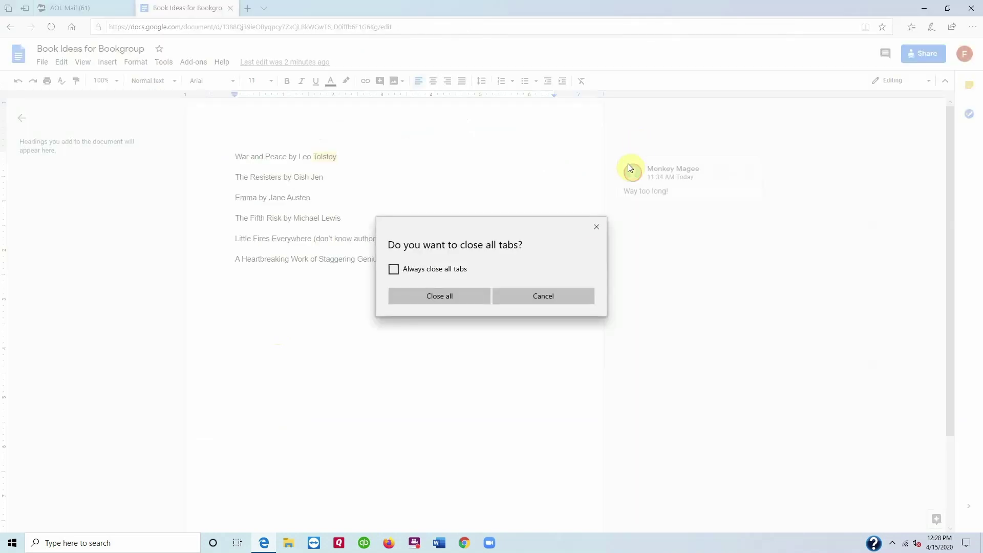